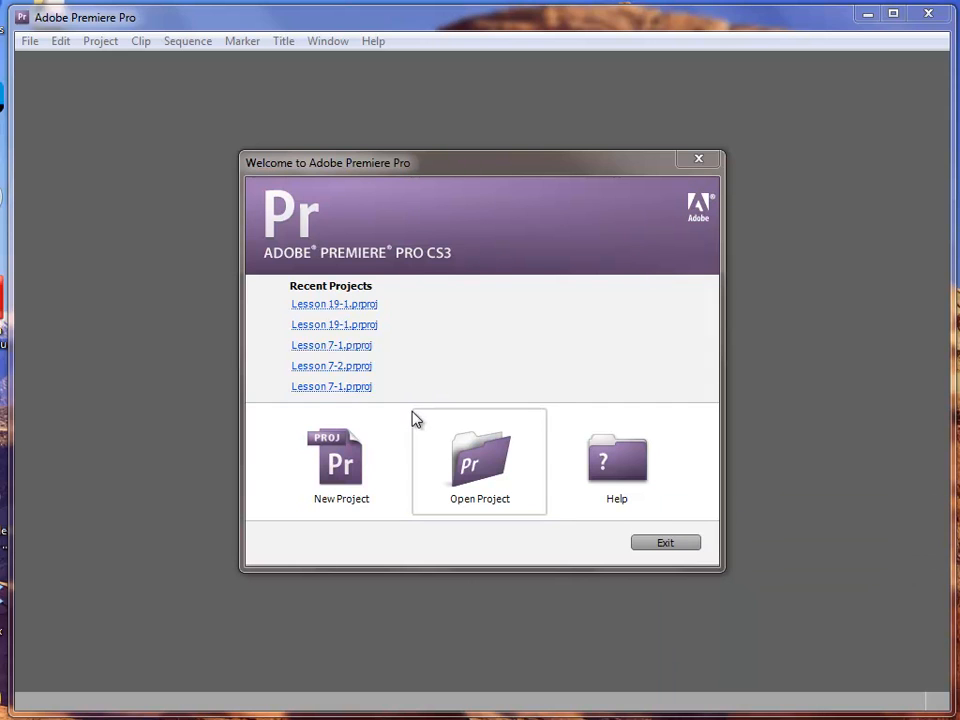
Open the Lesson 19-1 project from Desktop > Lessons > Premiere > Lesson 19, relinking the missing start race countdown.mov
{"action": "left_click", "coordinate": [440, 493]}
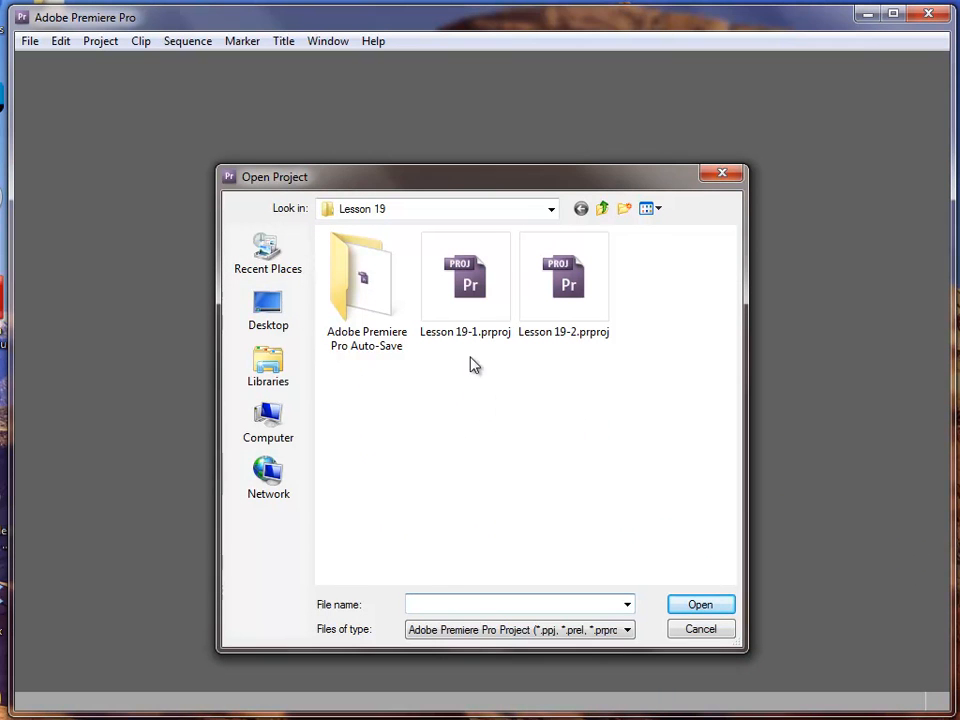
{"action": "left_click", "coordinate": [429, 212]}
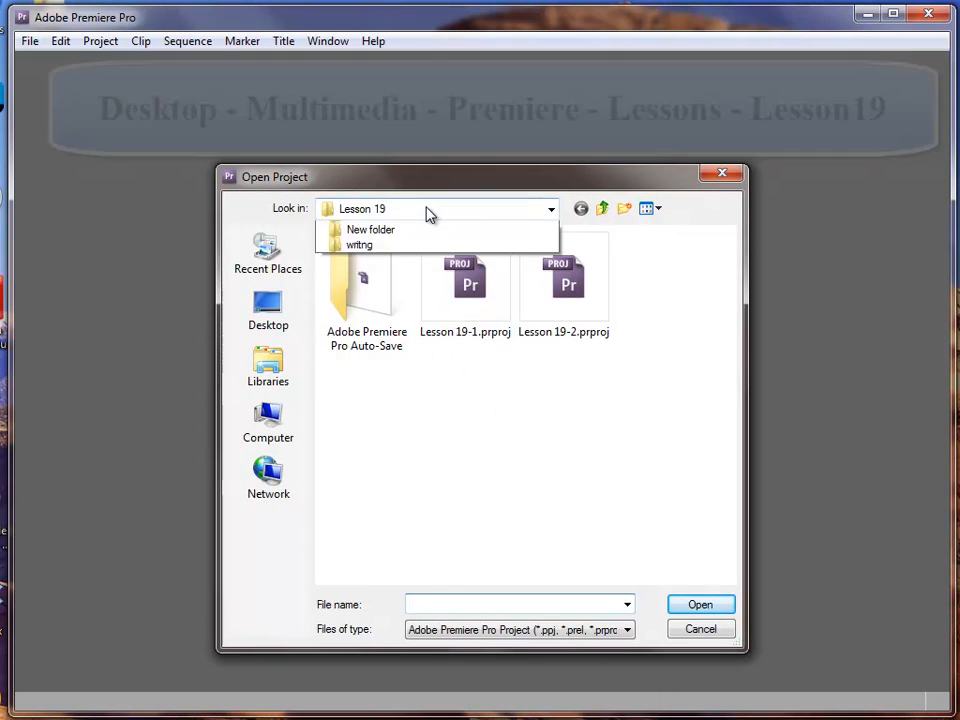
{"action": "left_click", "coordinate": [255, 312]}
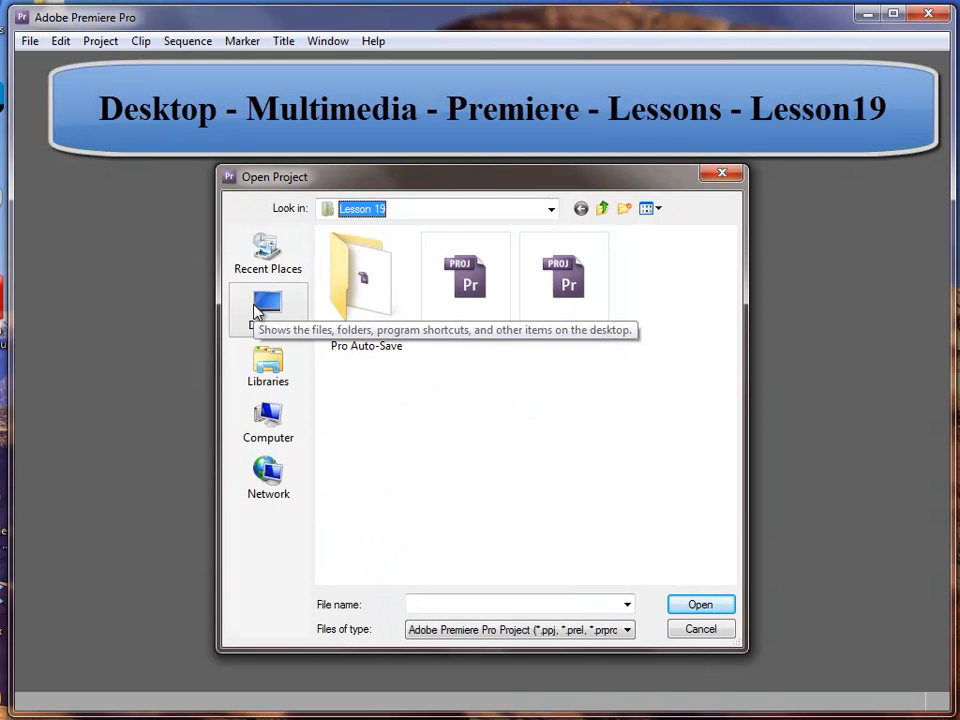
{"action": "left_click", "coordinate": [268, 311]}
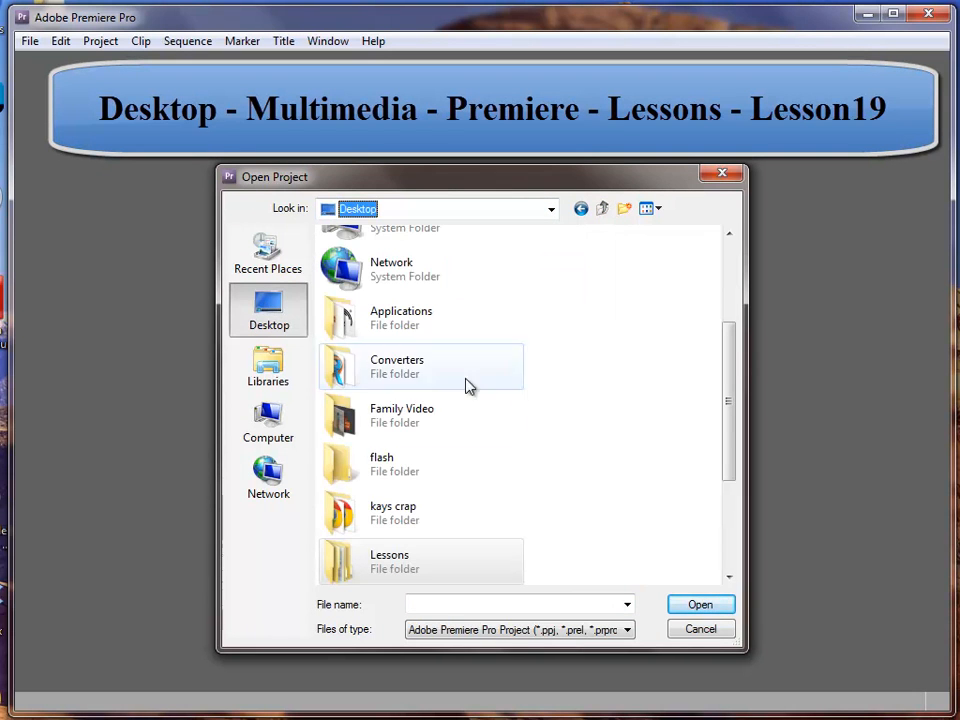
{"action": "double_click", "coordinate": [399, 566]}
{"action": "double_click", "coordinate": [362, 274]}
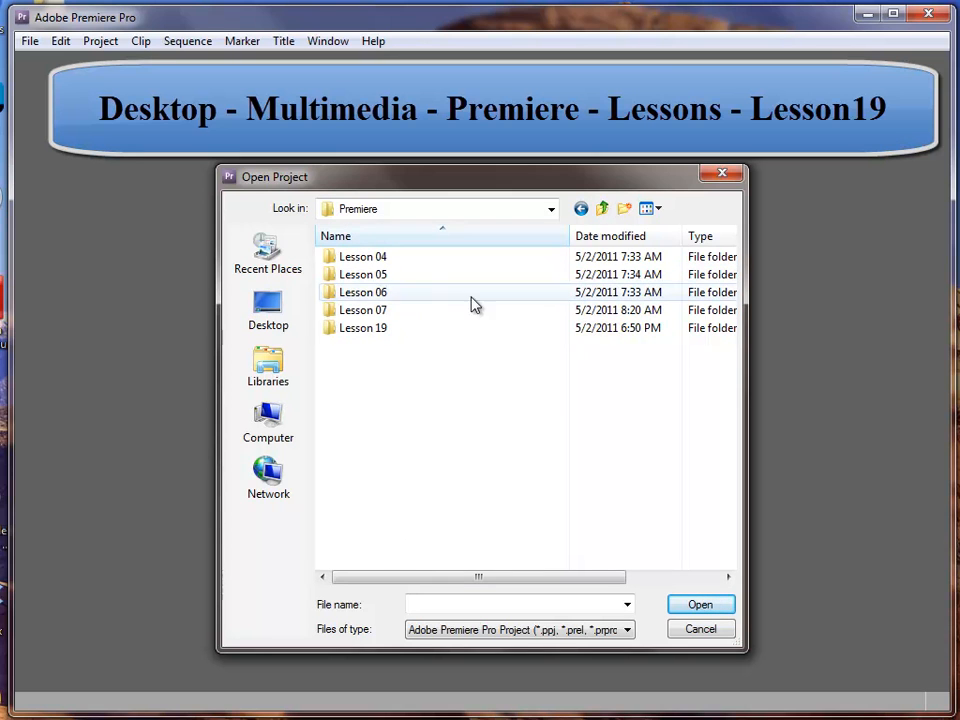
{"action": "double_click", "coordinate": [371, 330]}
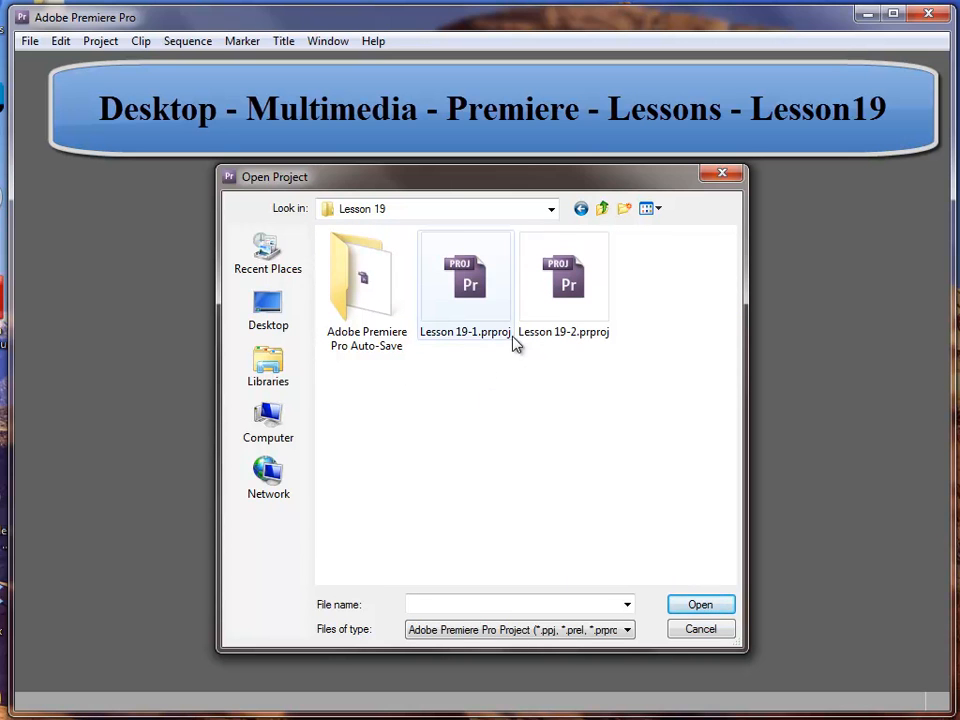
{"action": "double_click", "coordinate": [474, 283]}
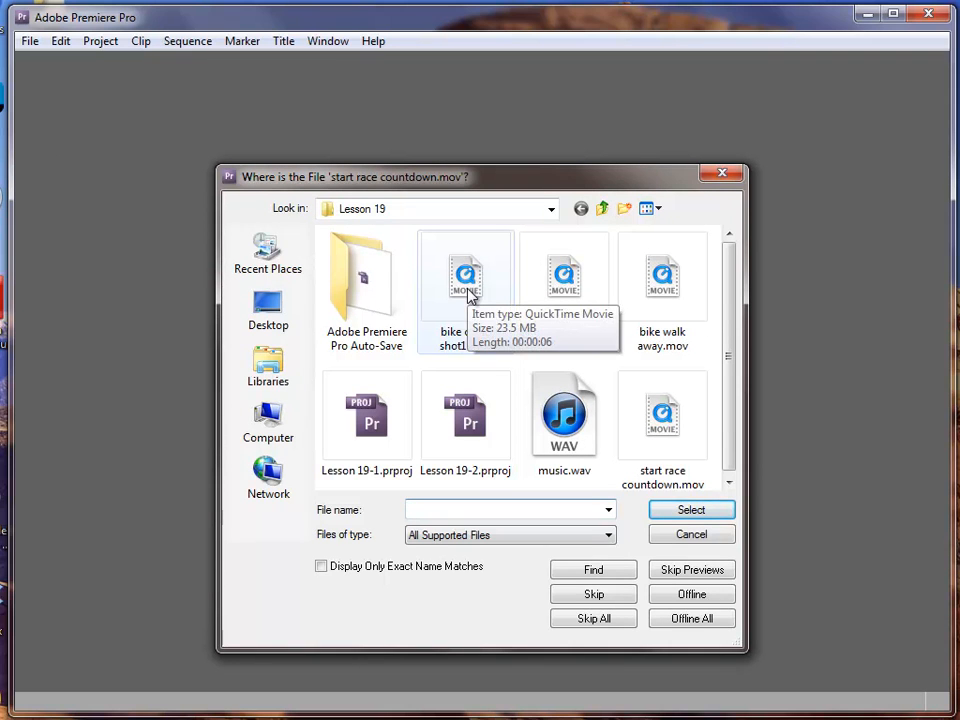
{"action": "left_click", "coordinate": [688, 397]}
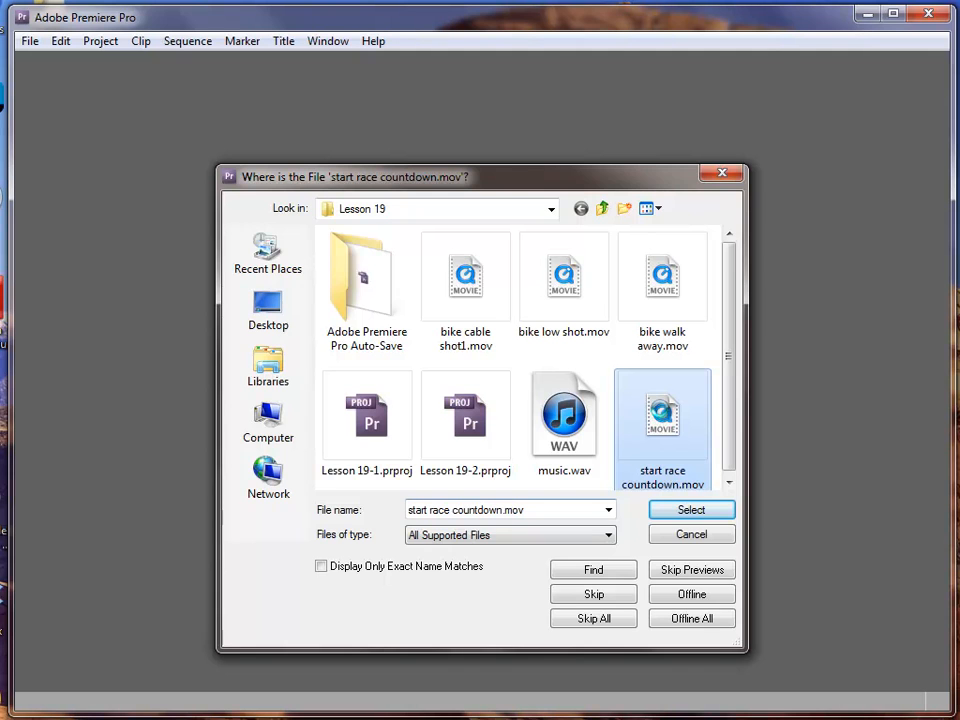
{"action": "double_click", "coordinate": [664, 417]}
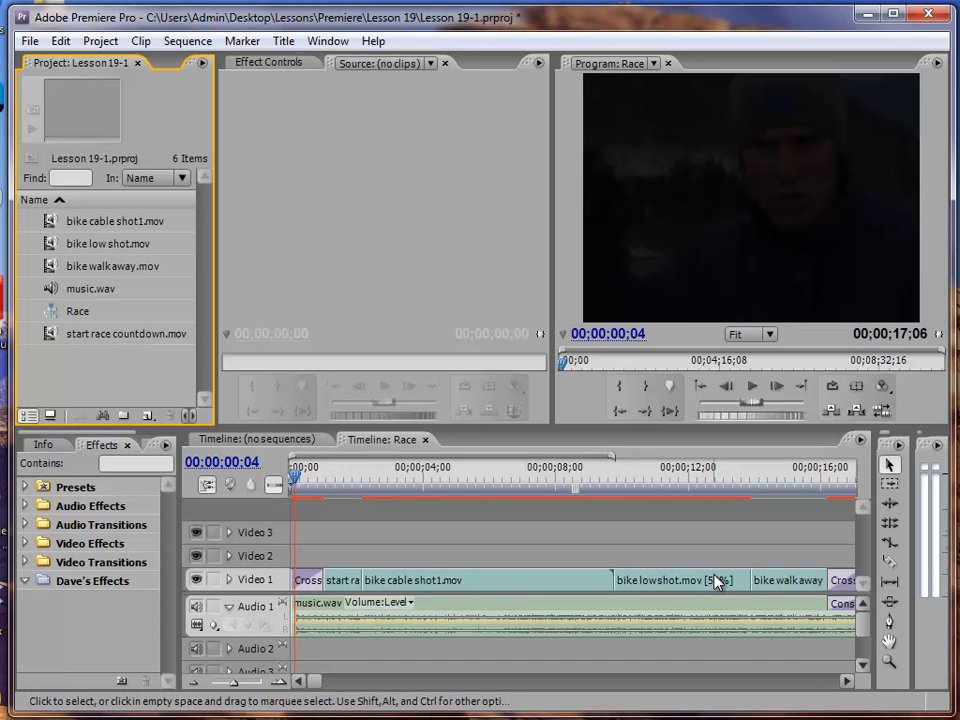
Play the Race sequence in its timeline
{"action": "mouse_move", "coordinate": [716, 582]}
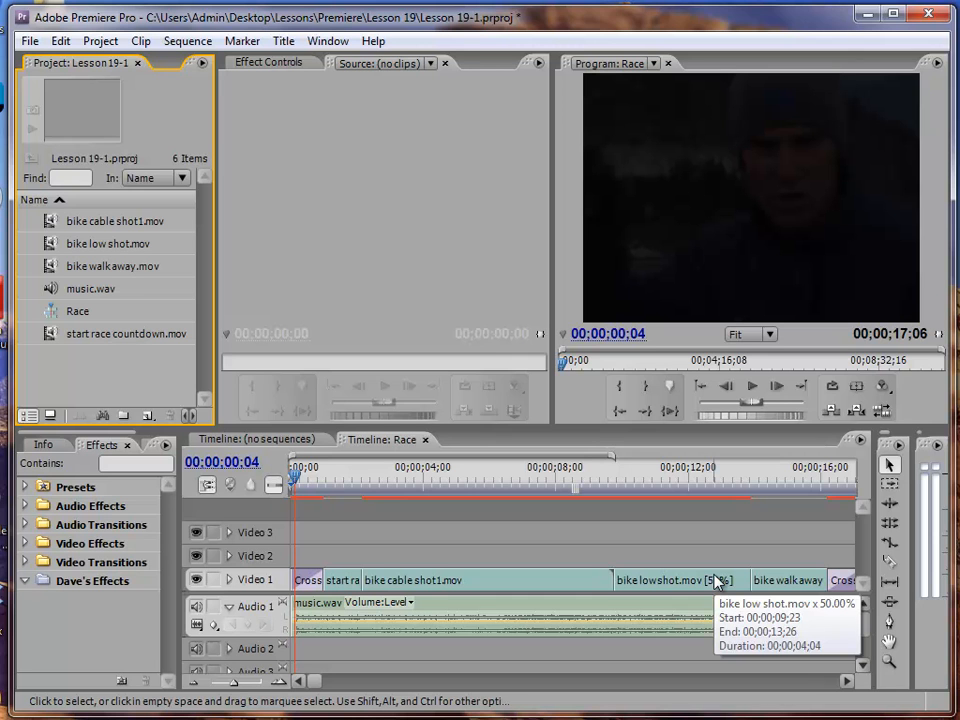
{"action": "left_click", "coordinate": [380, 442]}
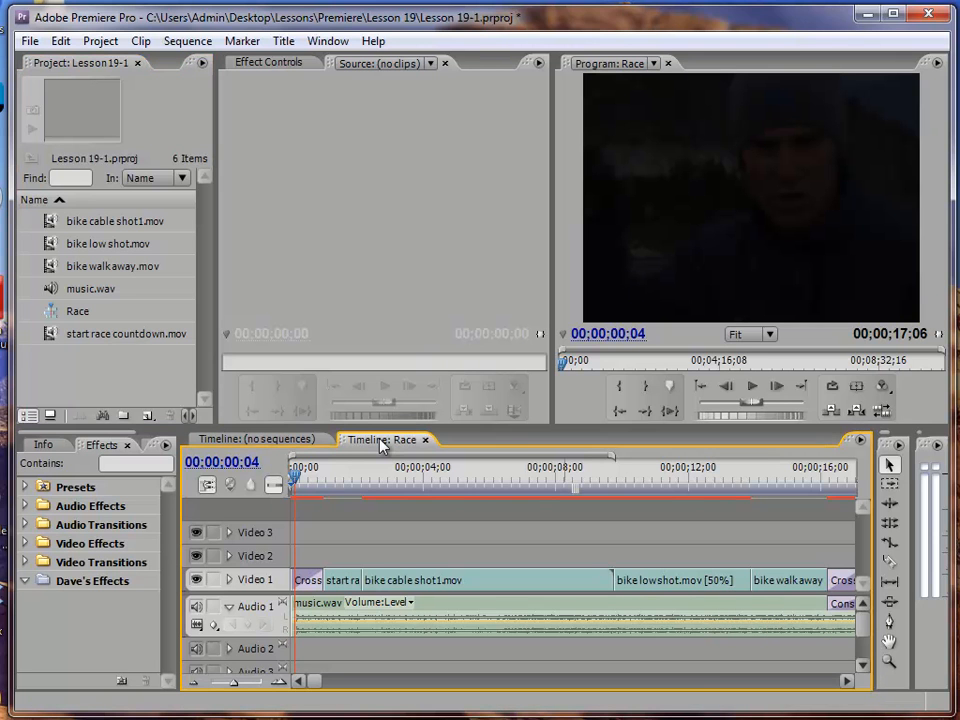
{"action": "key", "text": "space"}
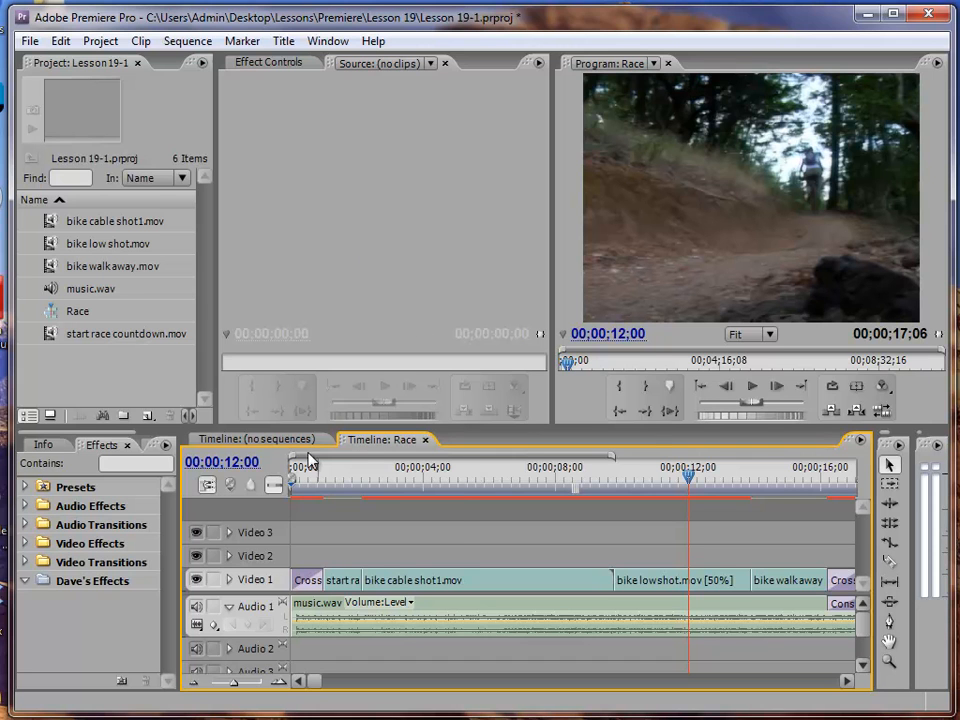
Add an Encore chapter marker named low shot at 00;00;09;22, the start of the bike low shot clip
{"action": "left_click", "coordinate": [683, 481]}
{"action": "left_click_drag", "start_coordinate": [683, 481], "coordinate": [611, 486]}
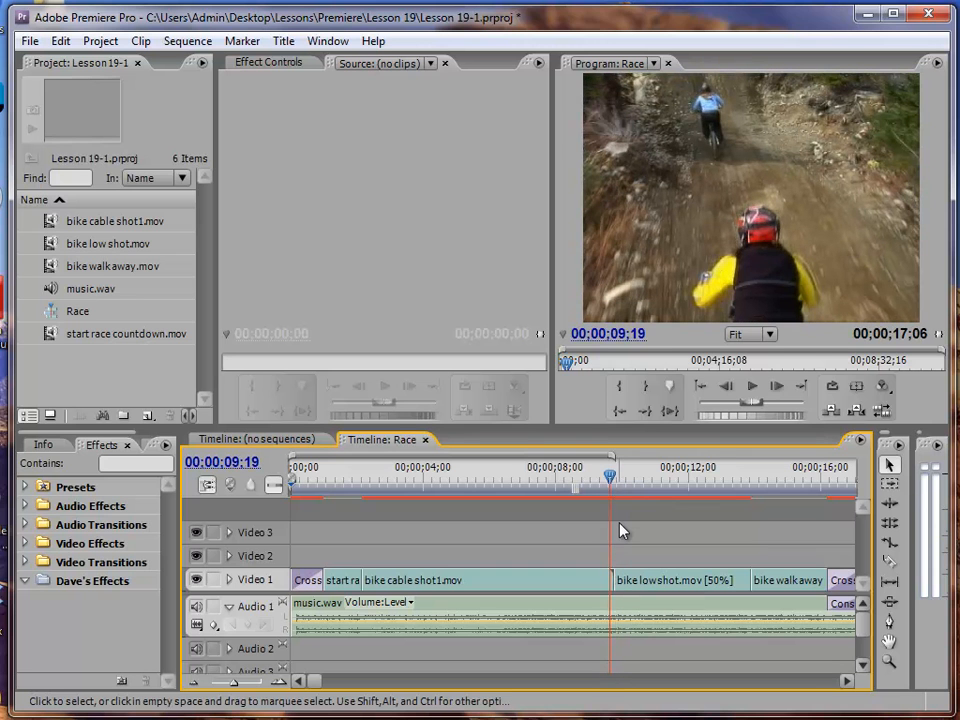
{"action": "key", "text": "Right"}
{"action": "key", "text": "Right"}
{"action": "key", "text": "Right"}
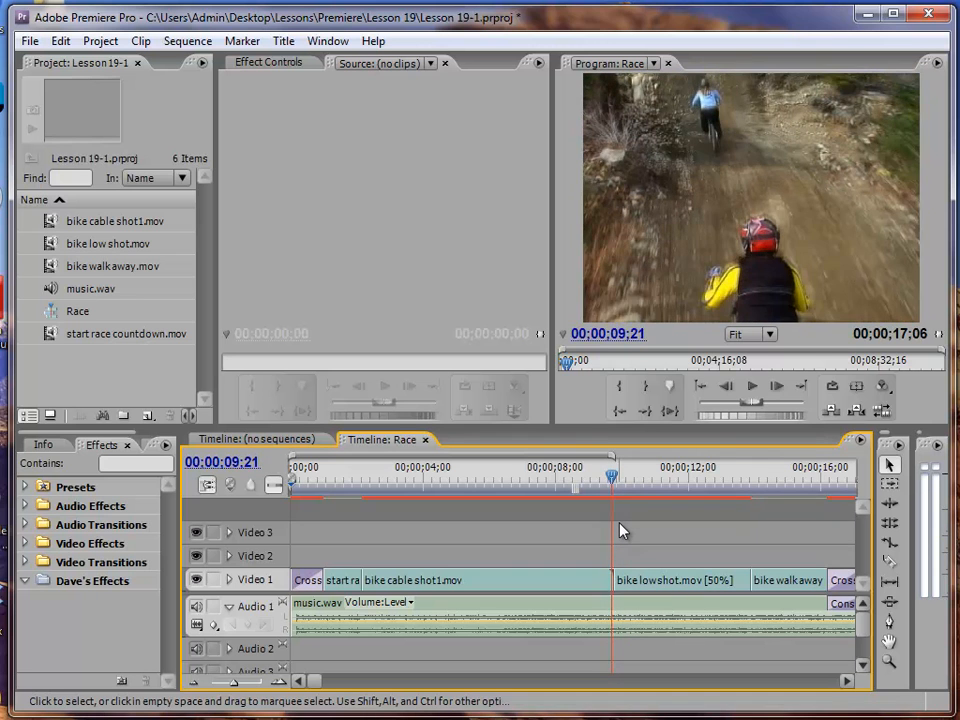
{"action": "key", "text": "Right"}
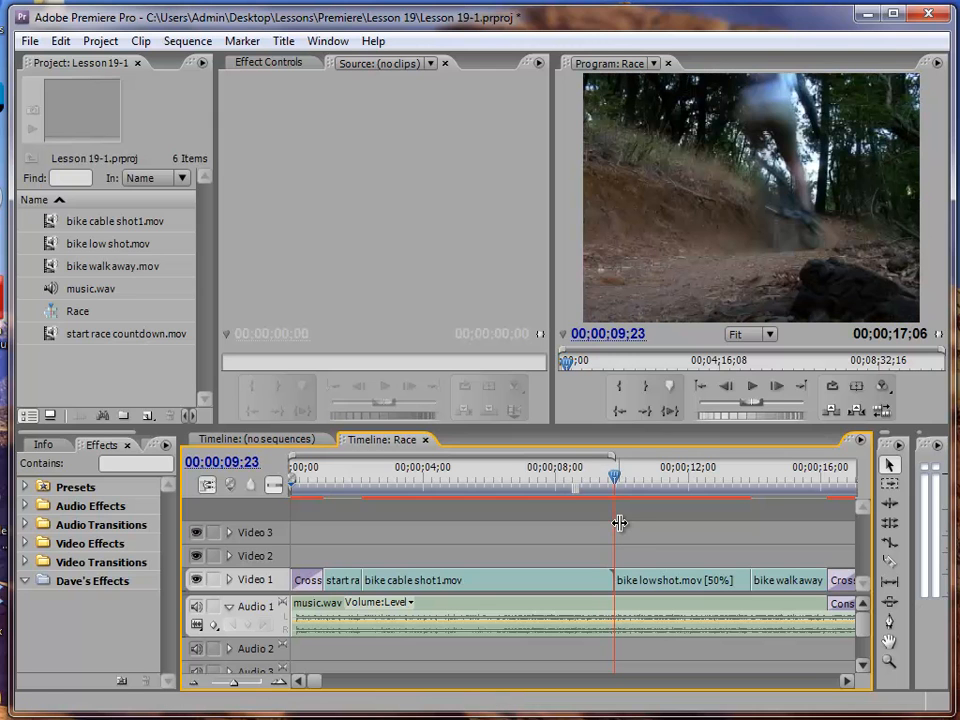
{"action": "key", "text": "Left"}
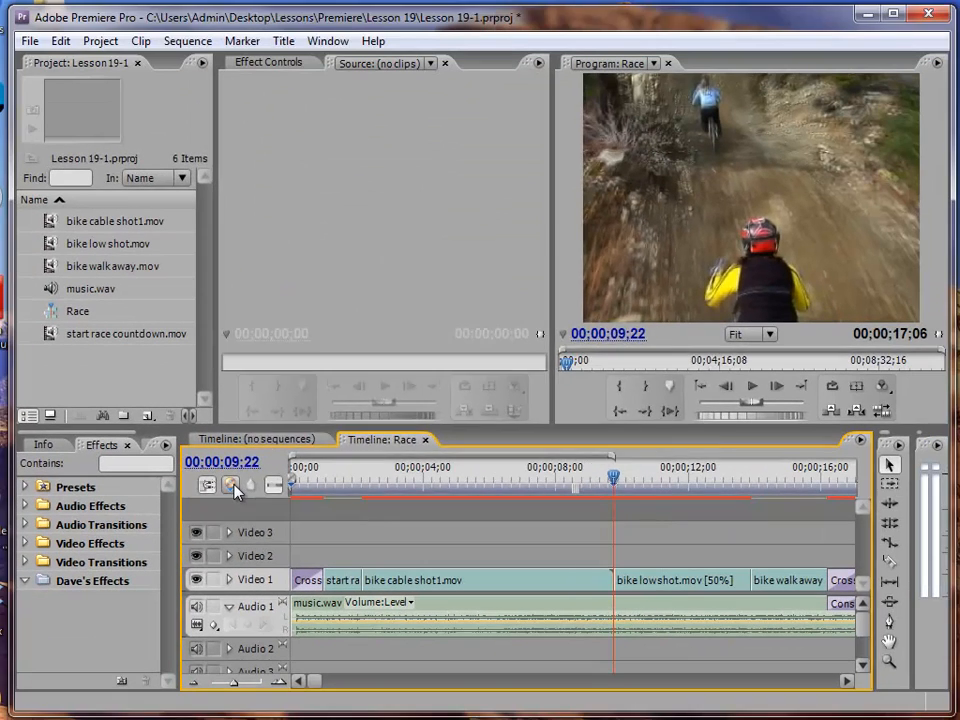
{"action": "left_click", "coordinate": [400, 372]}
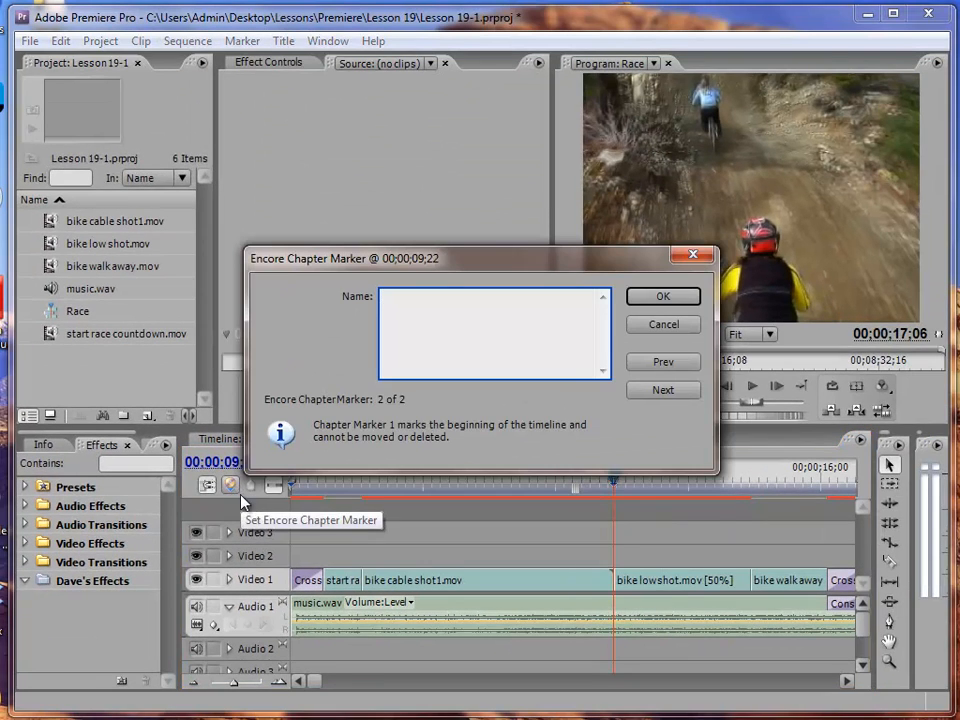
{"action": "type", "text": "low shot"}
{"action": "left_click", "coordinate": [664, 297]}
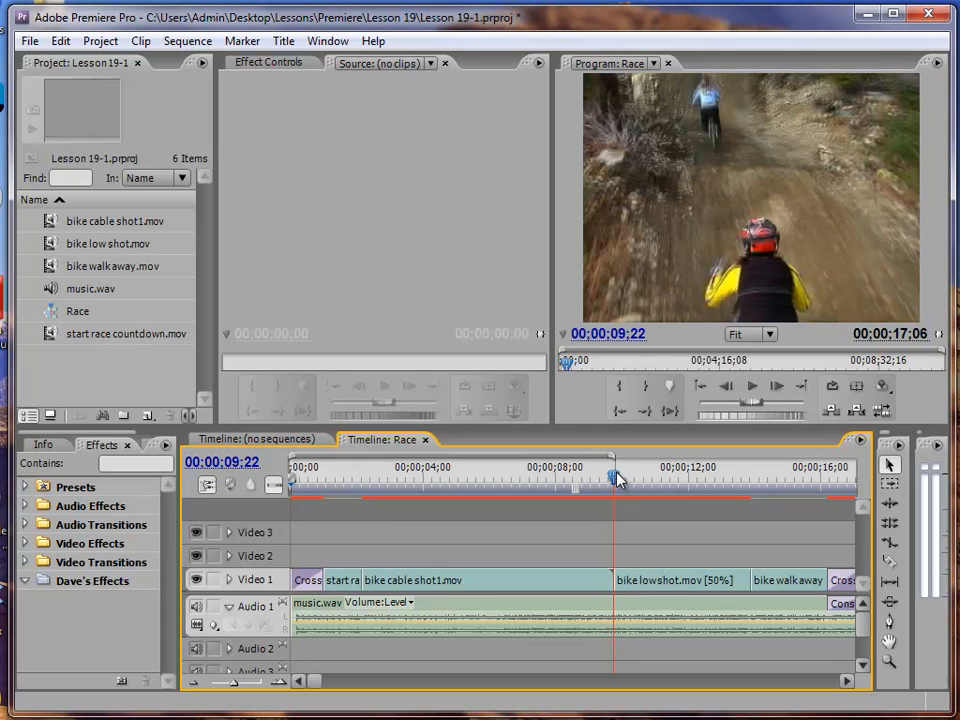
Start exporting the Race sequence to Encore
{"action": "left_click_drag", "start_coordinate": [617, 474], "coordinate": [667, 478]}
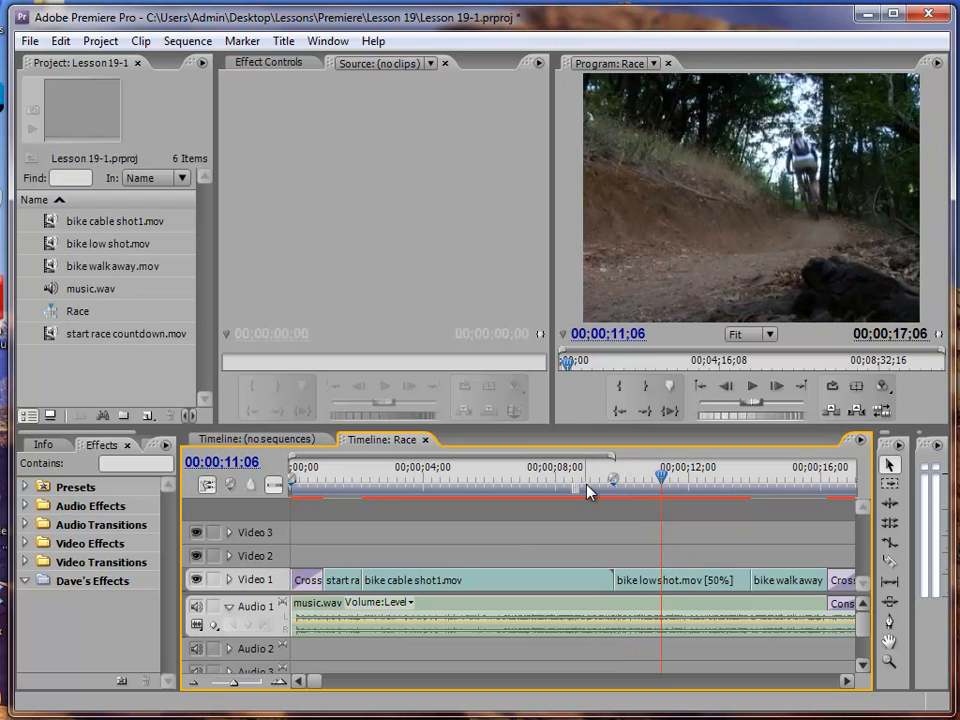
{"action": "left_click_drag", "start_coordinate": [661, 476], "coordinate": [613, 477]}
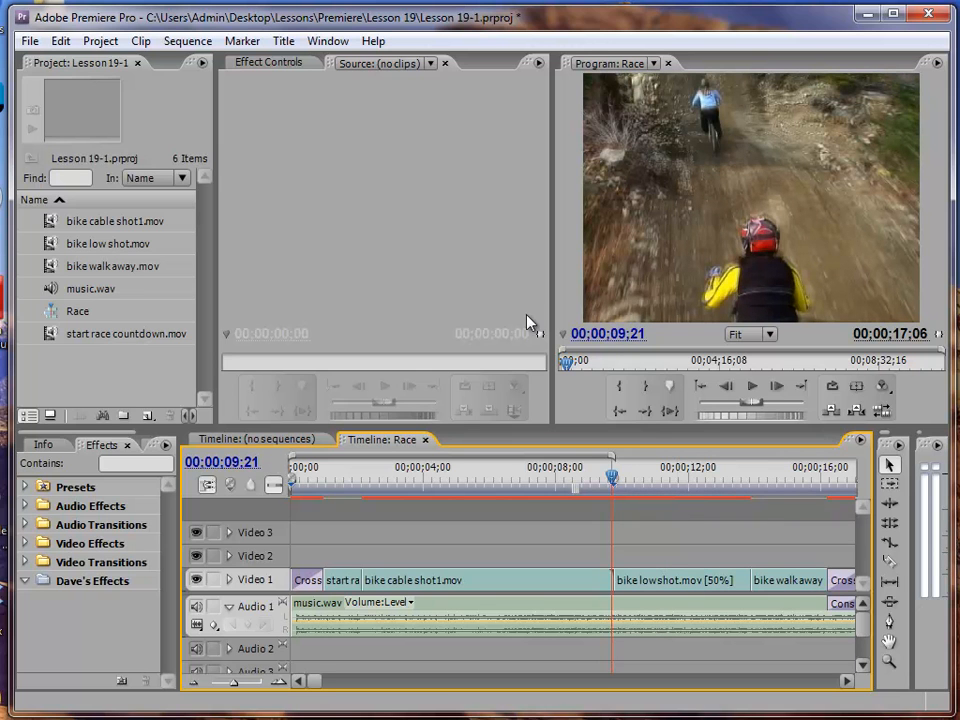
{"action": "left_click", "coordinate": [31, 42]}
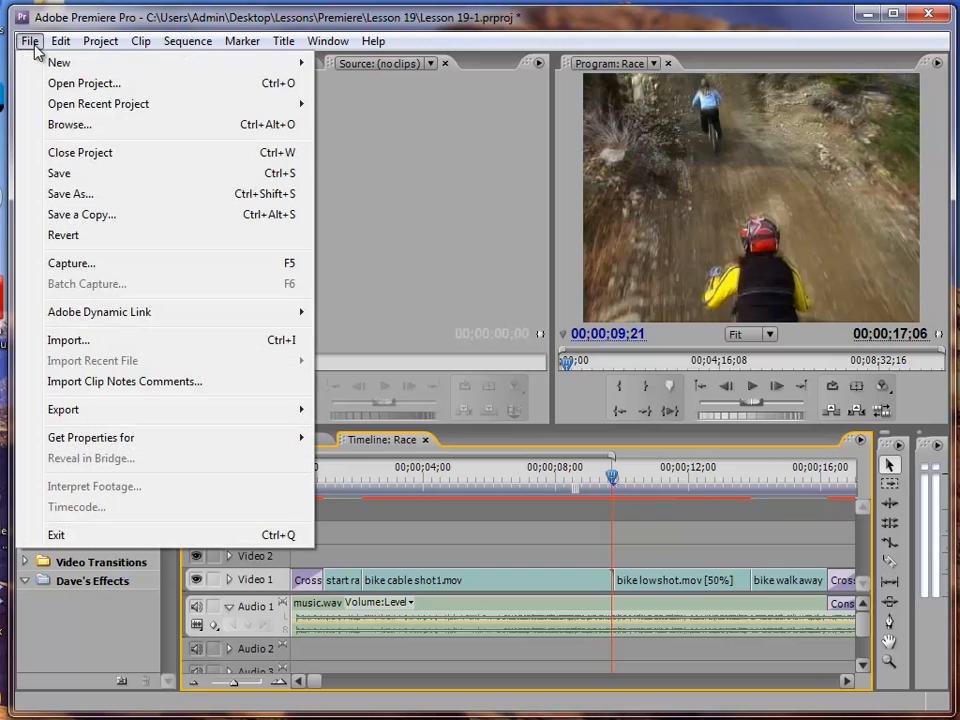
{"action": "mouse_move", "coordinate": [85, 412]}
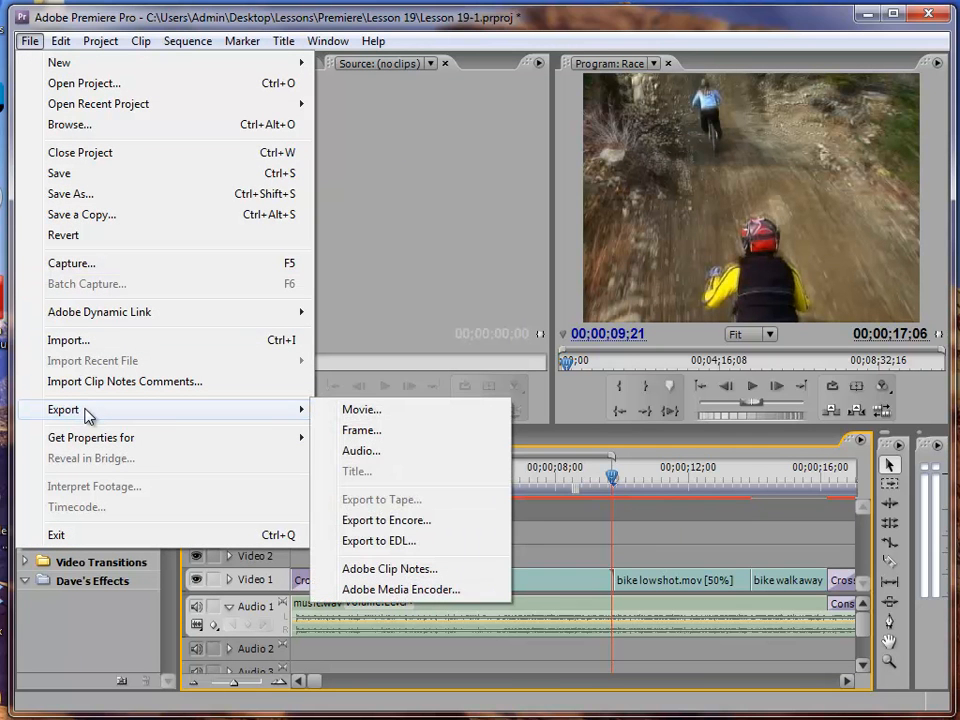
{"action": "left_click", "coordinate": [400, 521]}
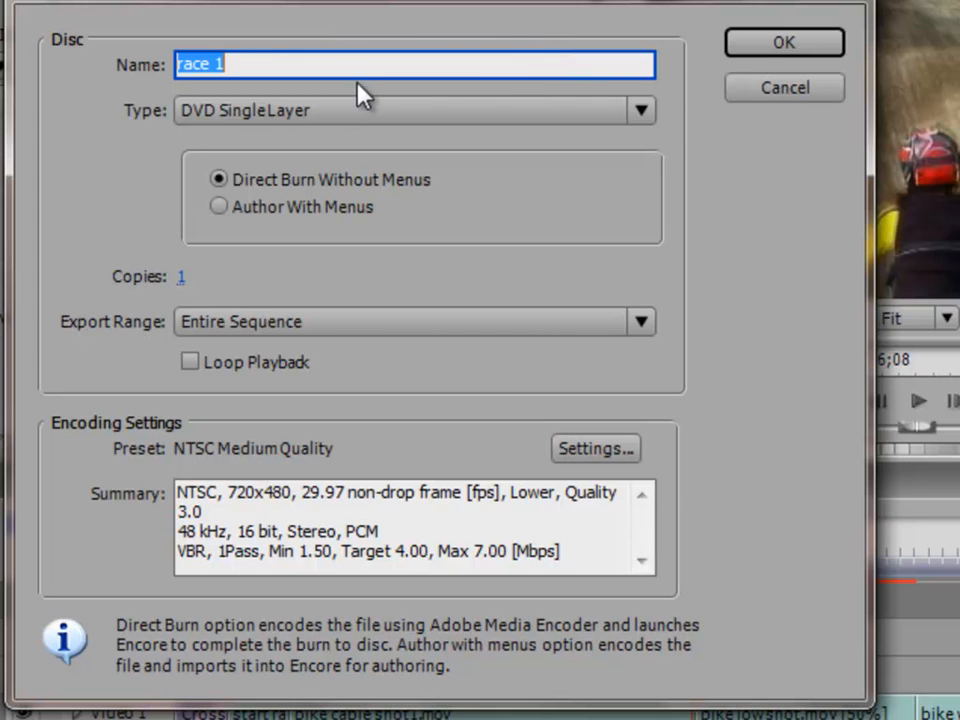
Name the disc Bike Race DVD, keep the DVD Single Layer type and confirm the export
{"action": "type", "text": "Bik"}
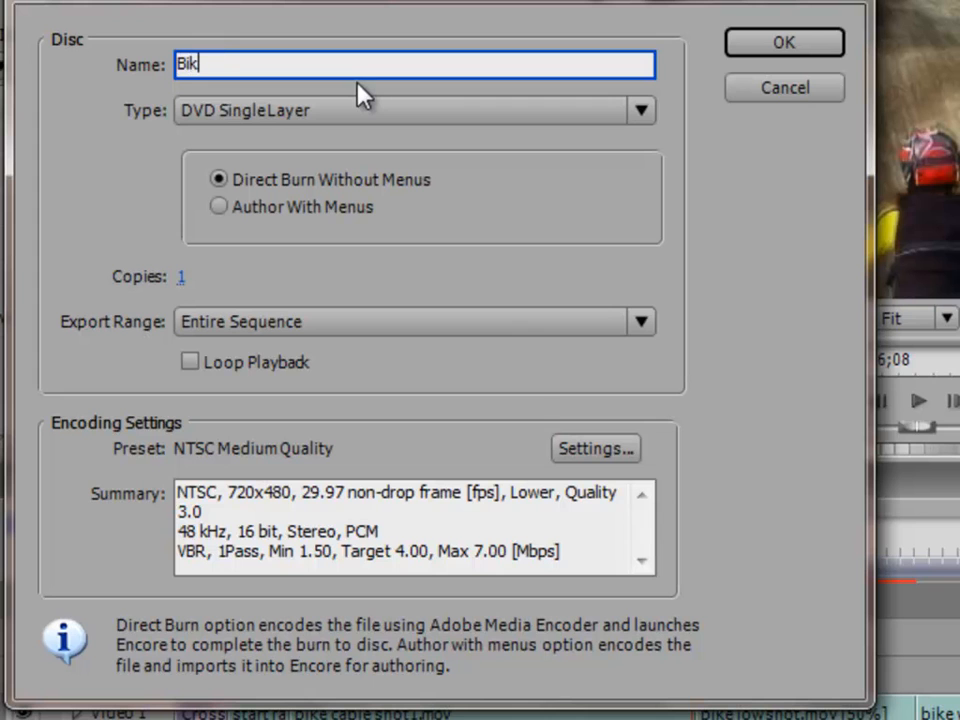
{"action": "type", "text": "e Race DVD"}
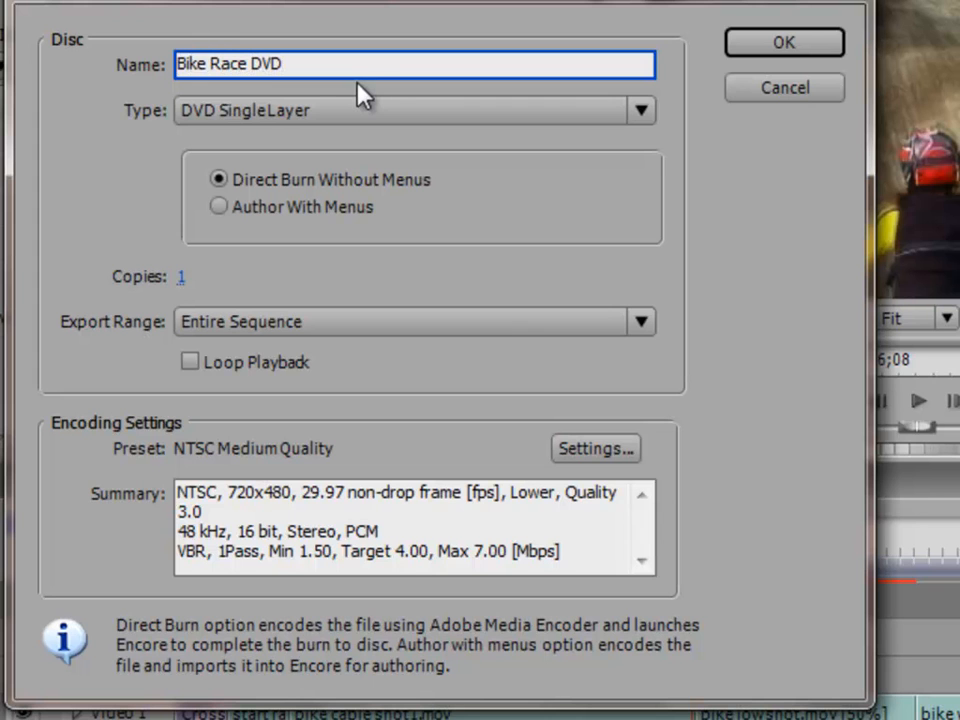
{"action": "left_click", "coordinate": [222, 111]}
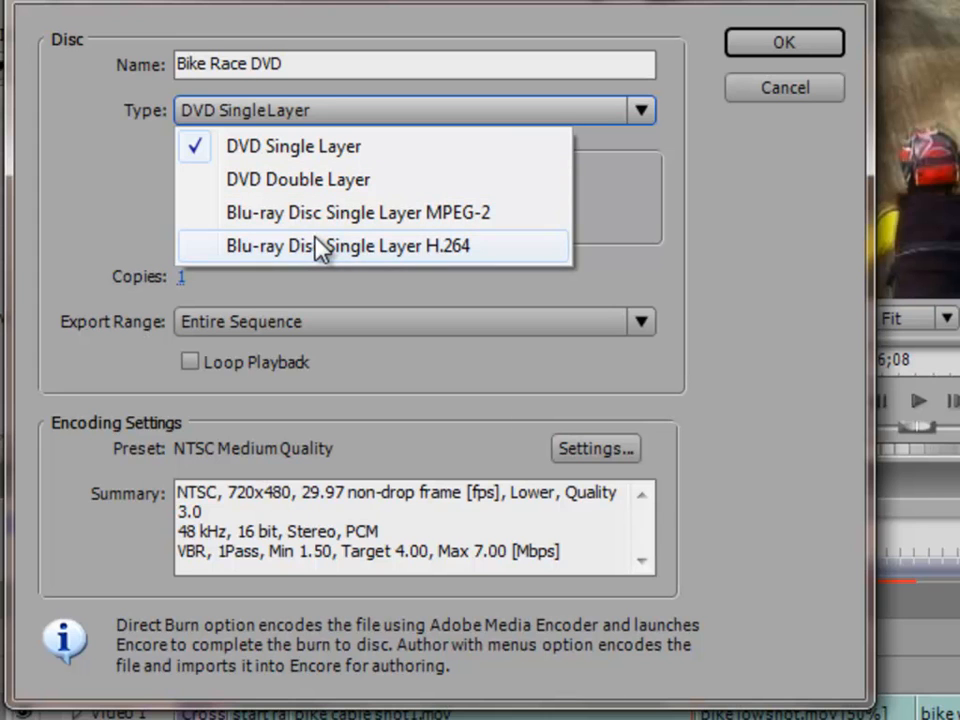
{"action": "left_click", "coordinate": [623, 208]}
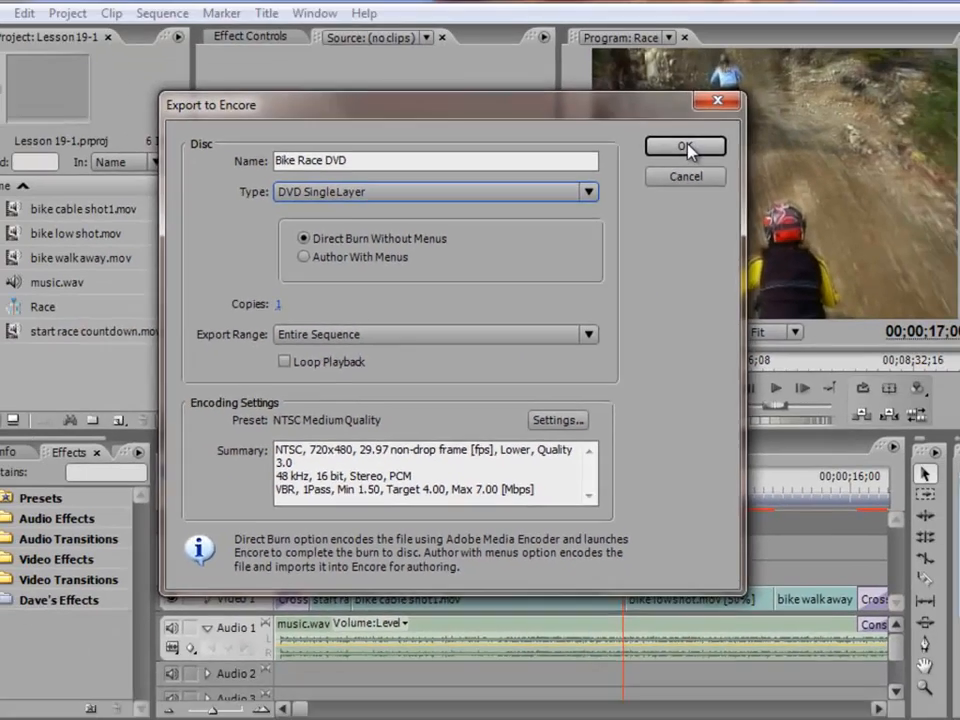
{"action": "left_click", "coordinate": [775, 52]}
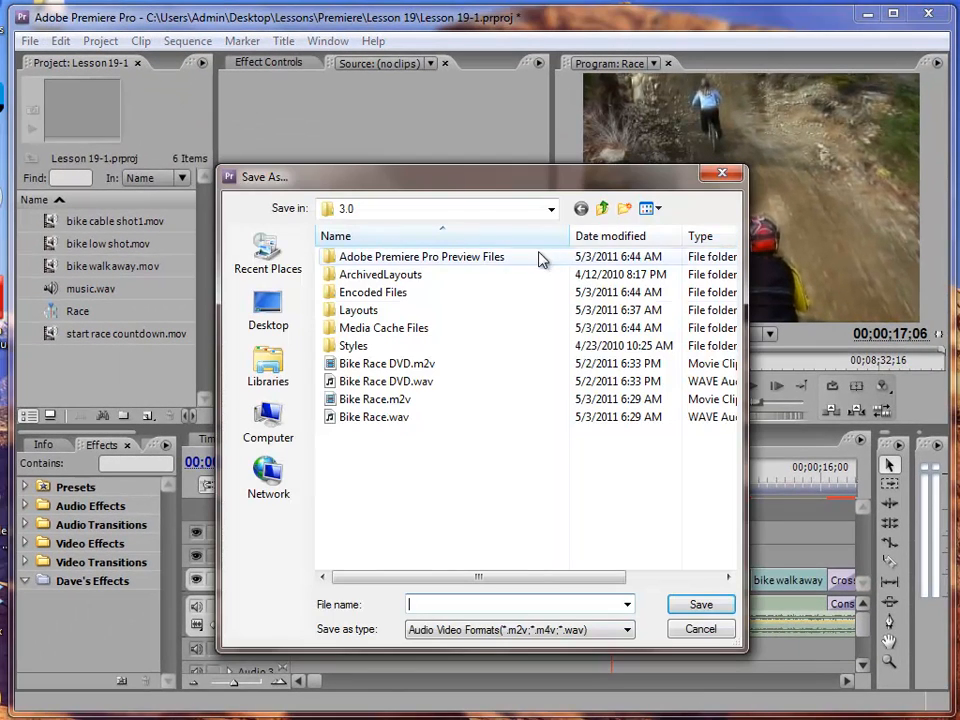
Save the encoded export file as Bike RaceDVD
{"action": "type", "text": "Dike RaceDVD"}
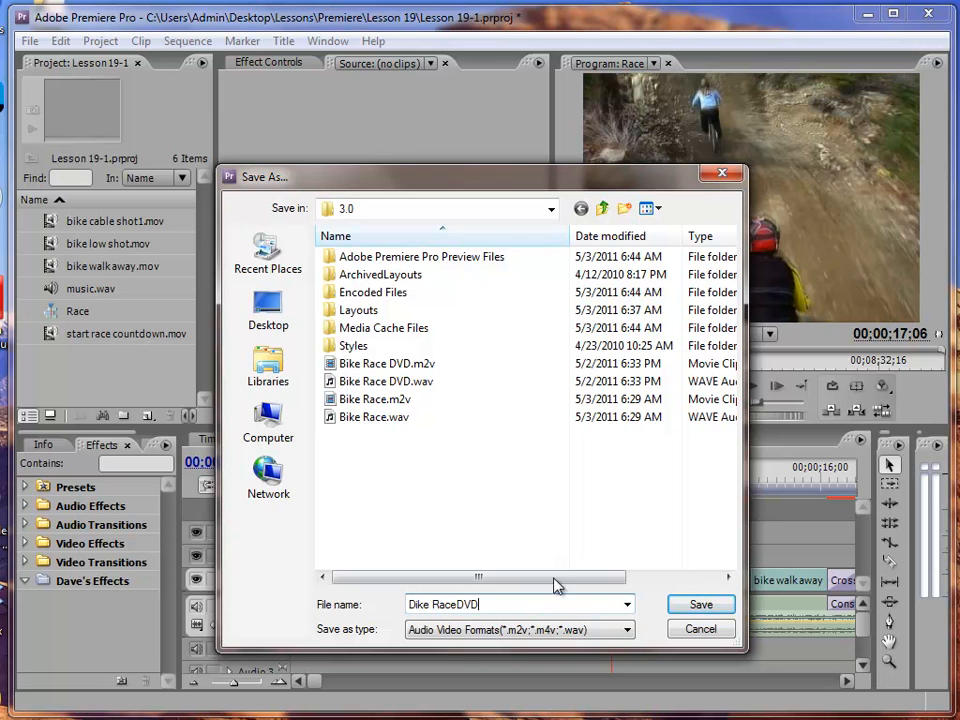
{"action": "key", "text": "Home"}
{"action": "key", "text": "Delete"}
{"action": "type", "text": "B"}
{"action": "left_click", "coordinate": [697, 606]}
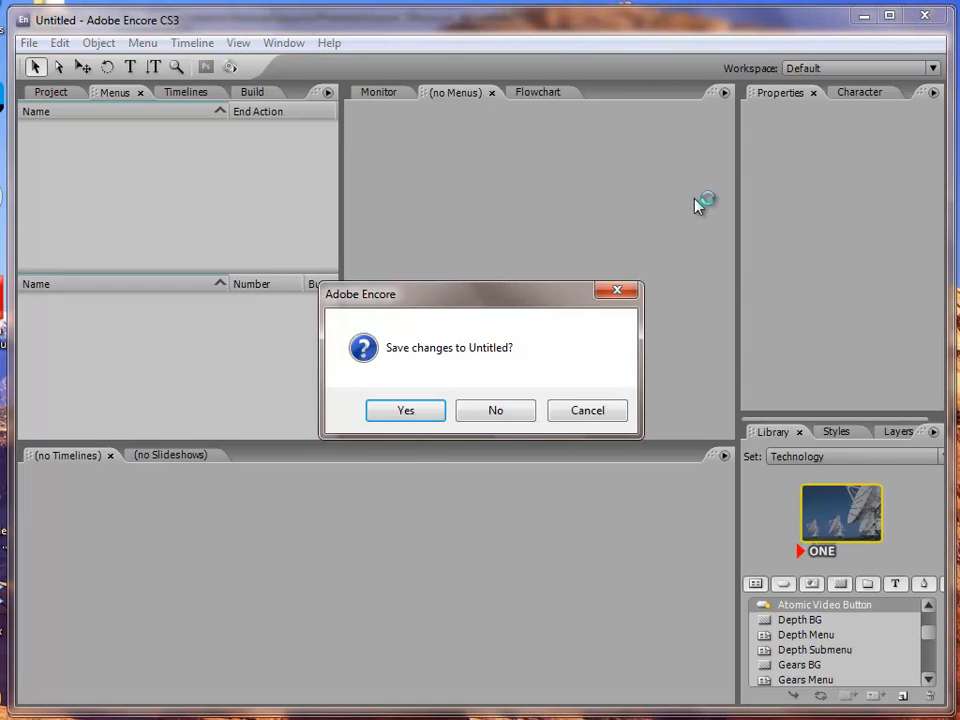
Close Encore without saving its untitled project and close Premiere
{"action": "left_click", "coordinate": [519, 406]}
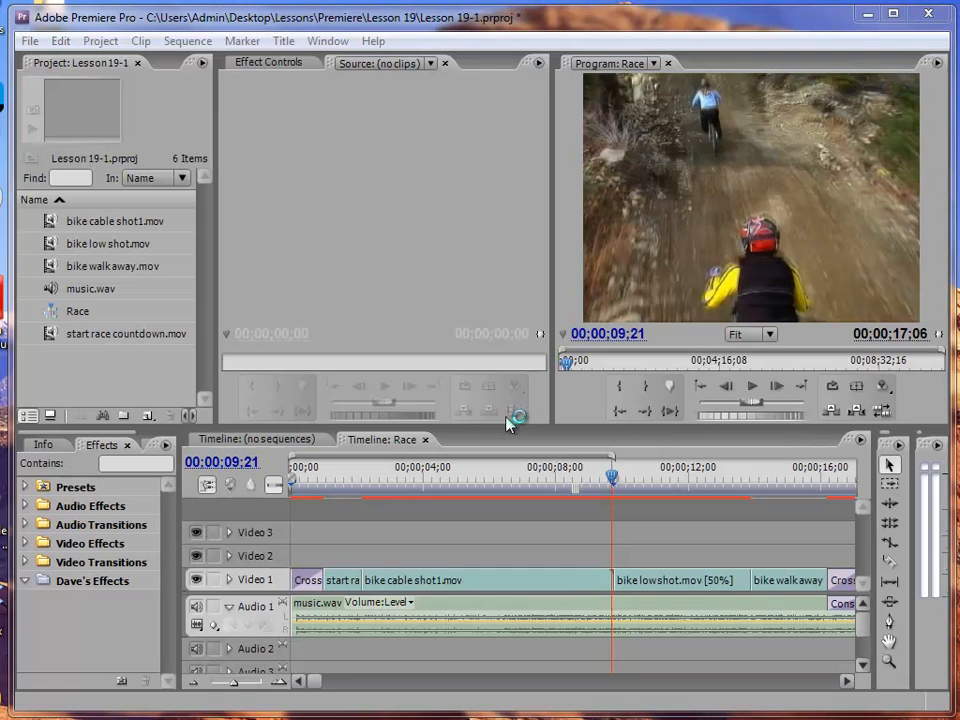
{"action": "left_click", "coordinate": [930, 14]}
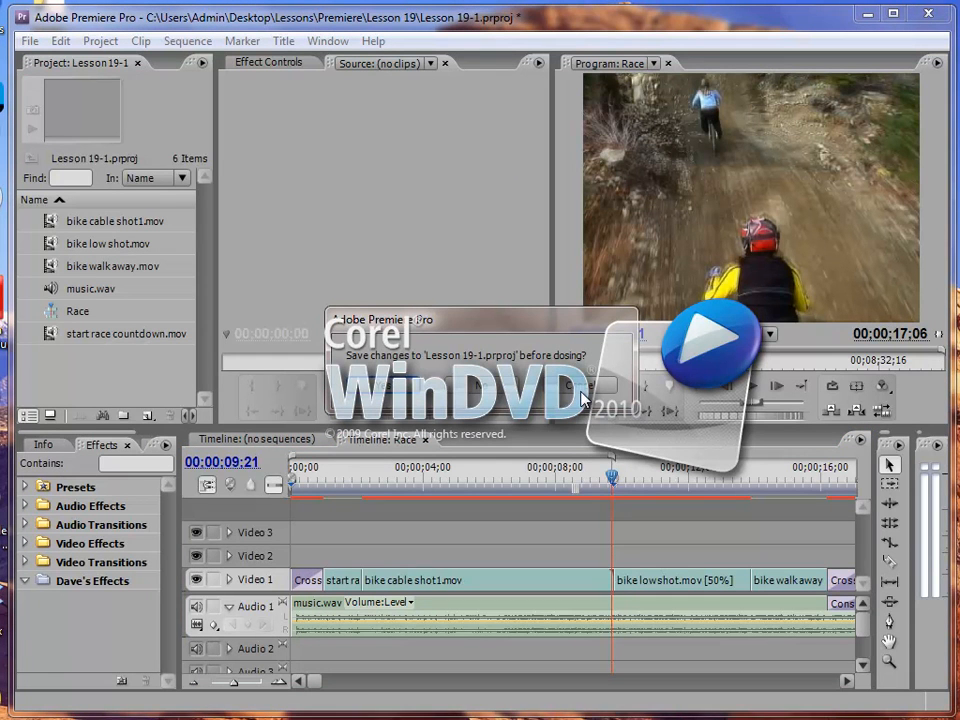